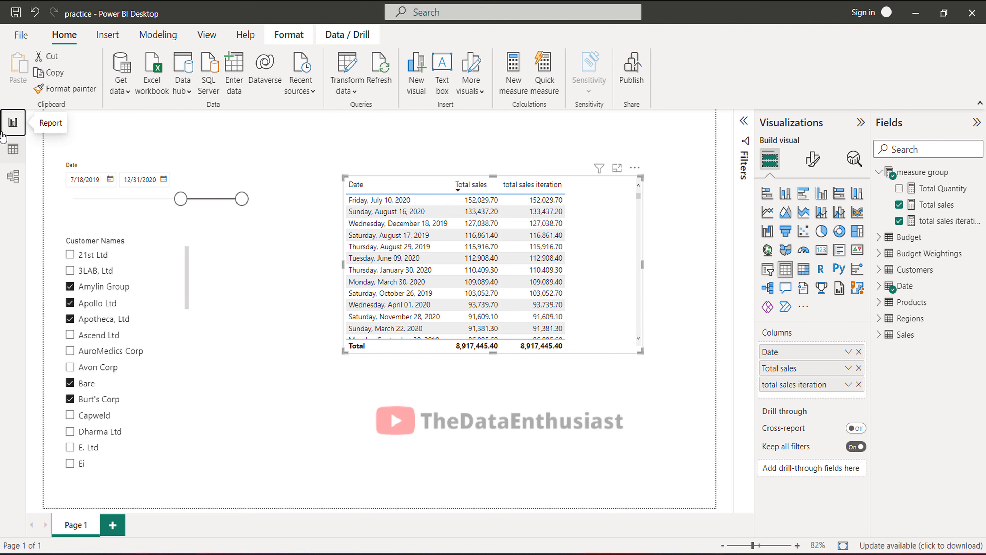
Add a calculated column named total cost to the Sales table, defined as Sales[Total Unit Cost] * [Total Quantity]
click(13, 149)
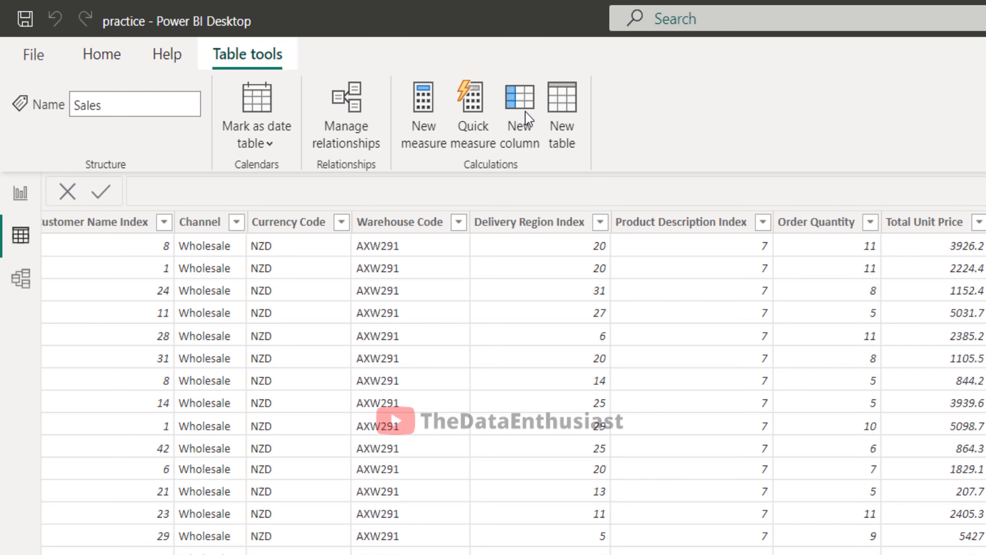
click(526, 112)
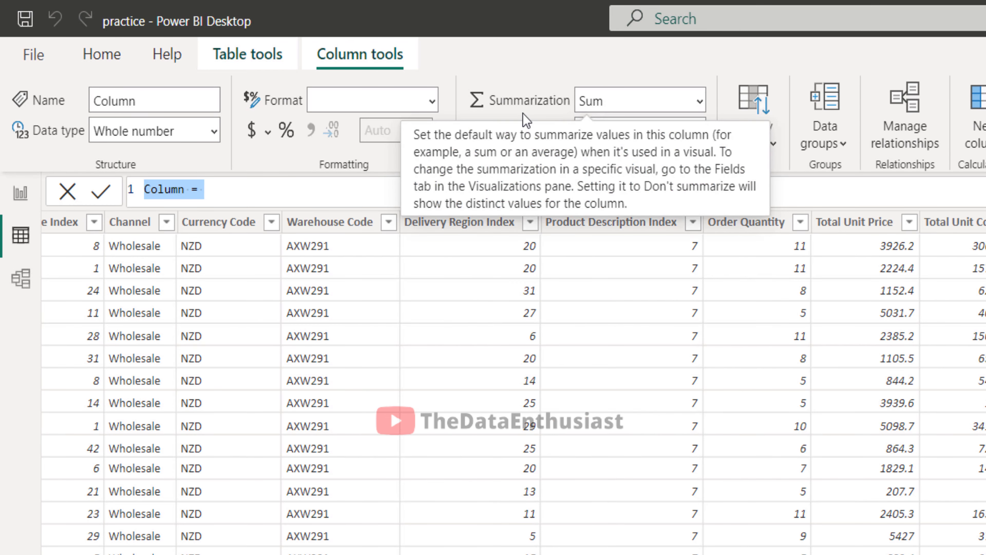
text(total c)
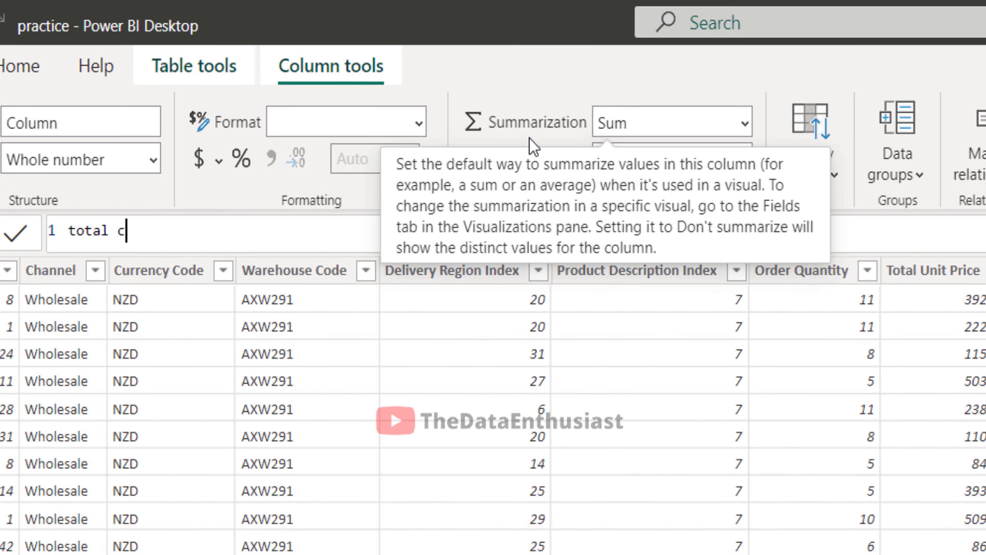
text(ost =)
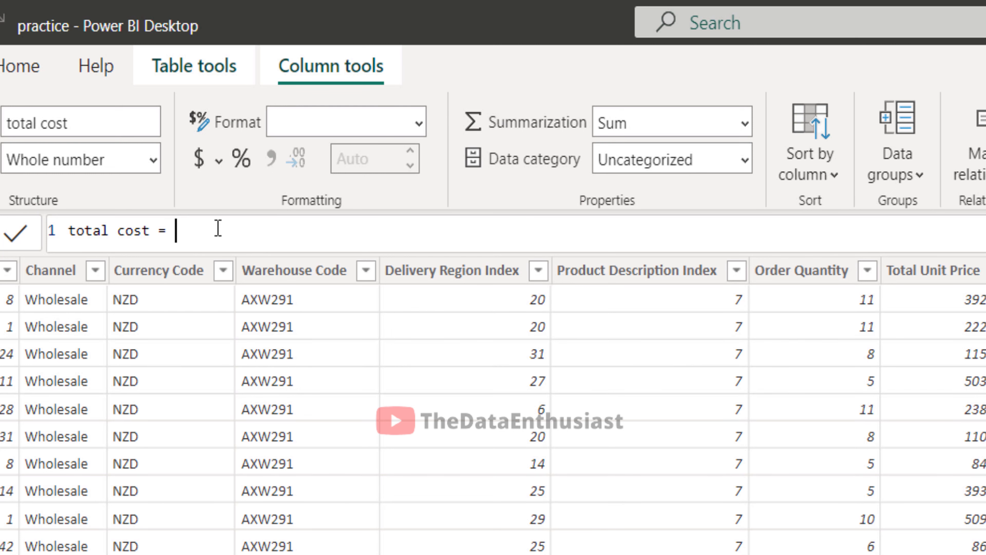
text(unit)
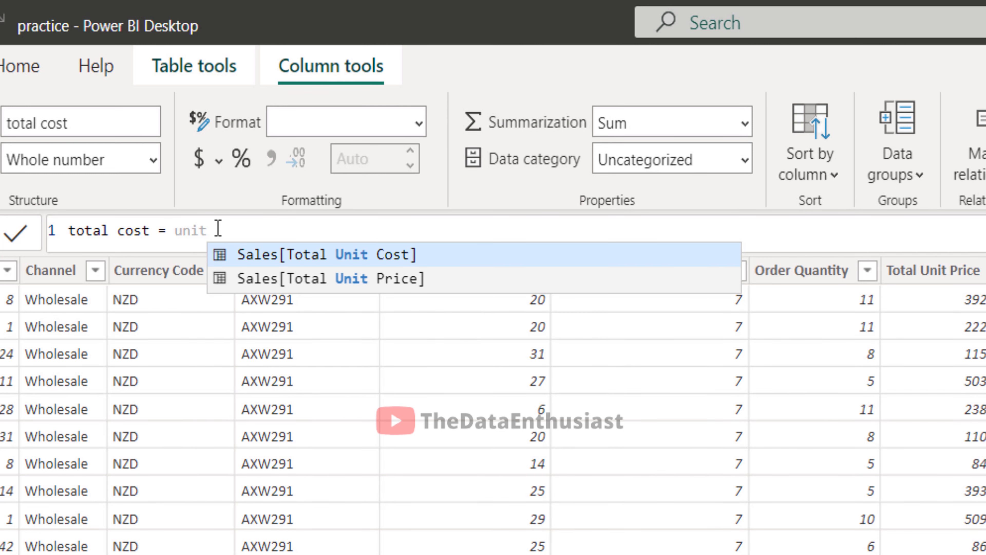
key(Tab)
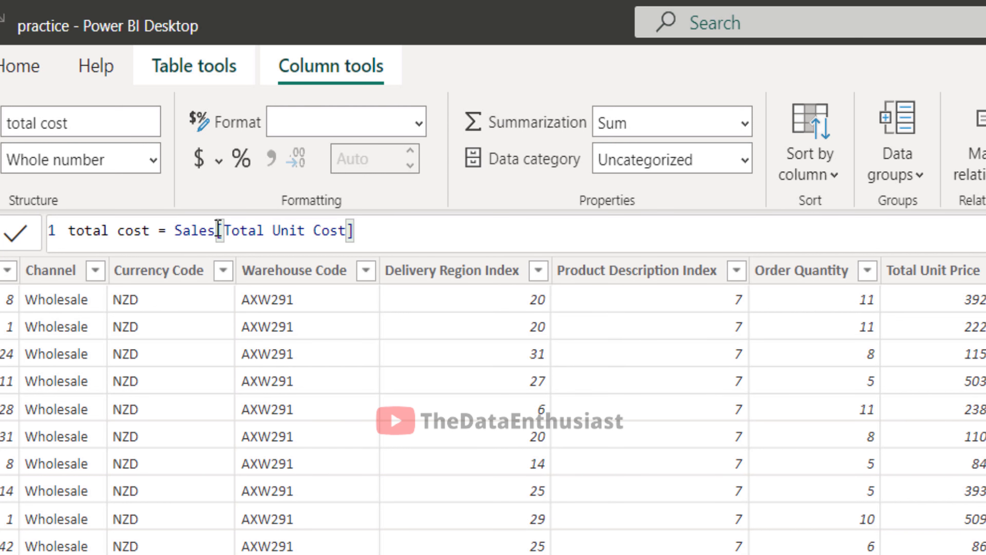
text(* tota)
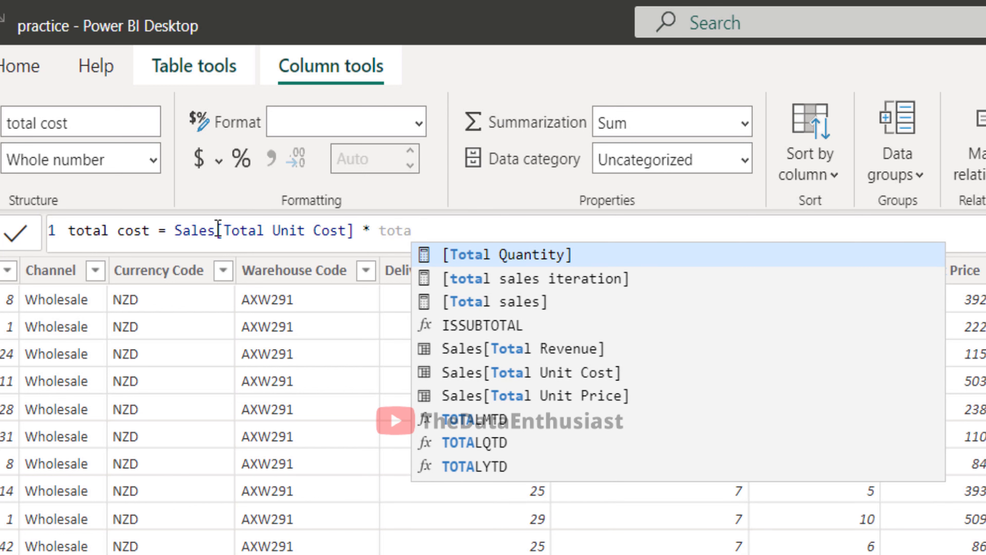
key(Tab)
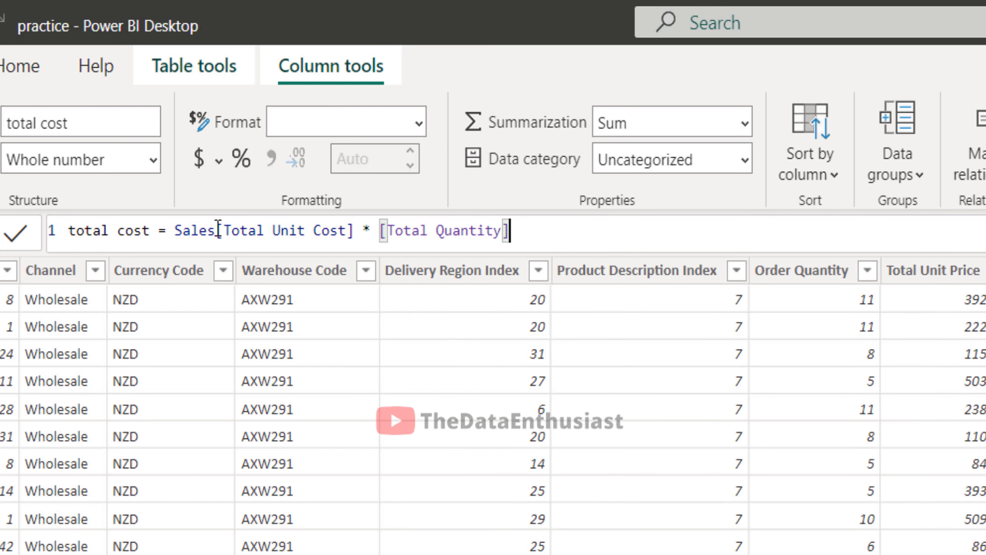
key(Return)
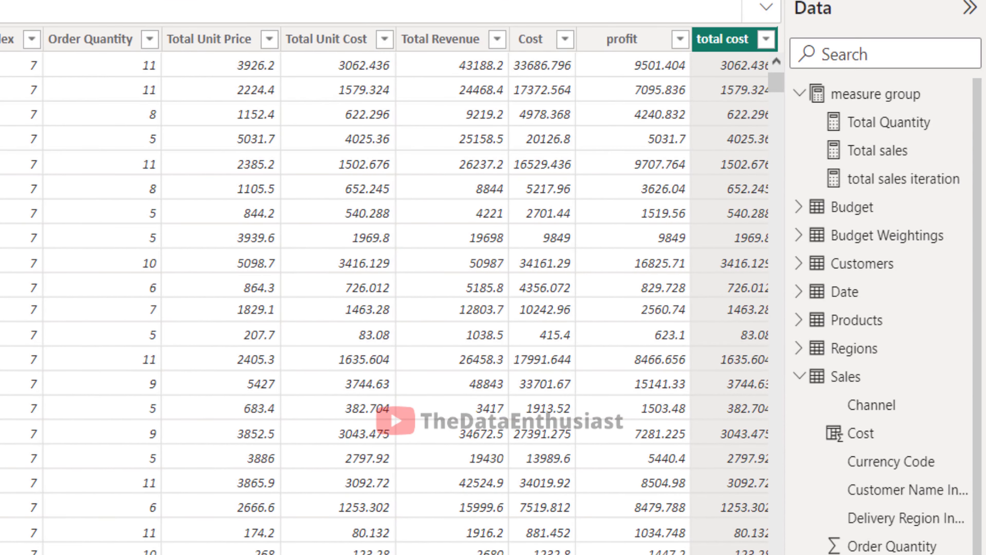
scroll(682, 54, right, 1)
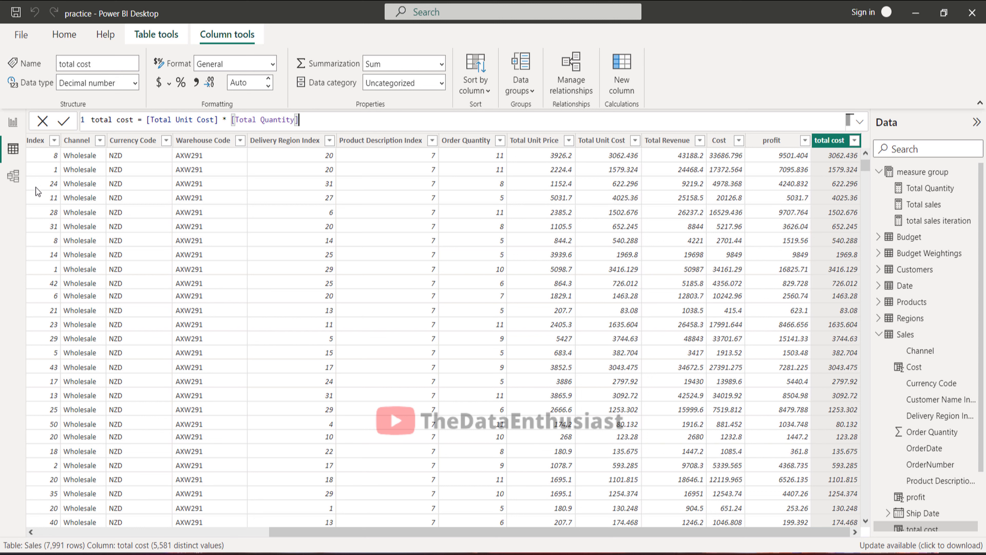
Add a calculated column named customer sales to the Customers table with the formula SUM(Sales[Total Revenue])
click(916, 274)
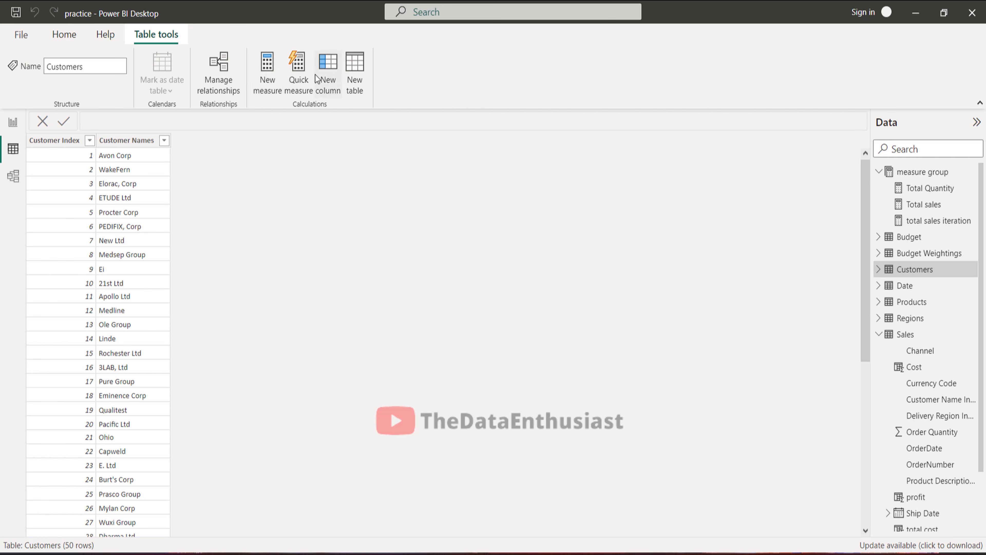
click(327, 80)
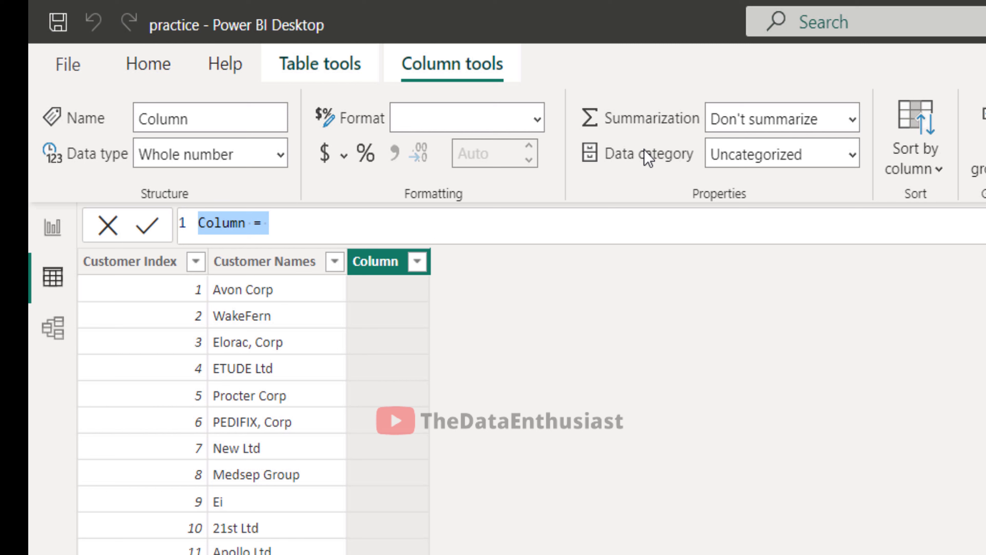
text(custoem)
key(BackSpace)
key(BackSpace)
text(mer salse)
key(BackSpace)
key(BackSpace)
text(e)
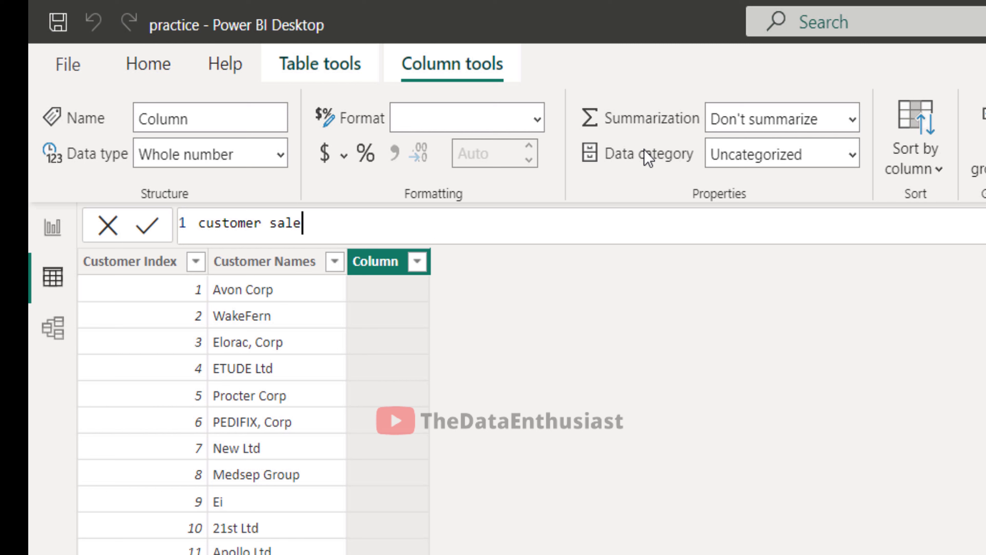
text(s = sum)
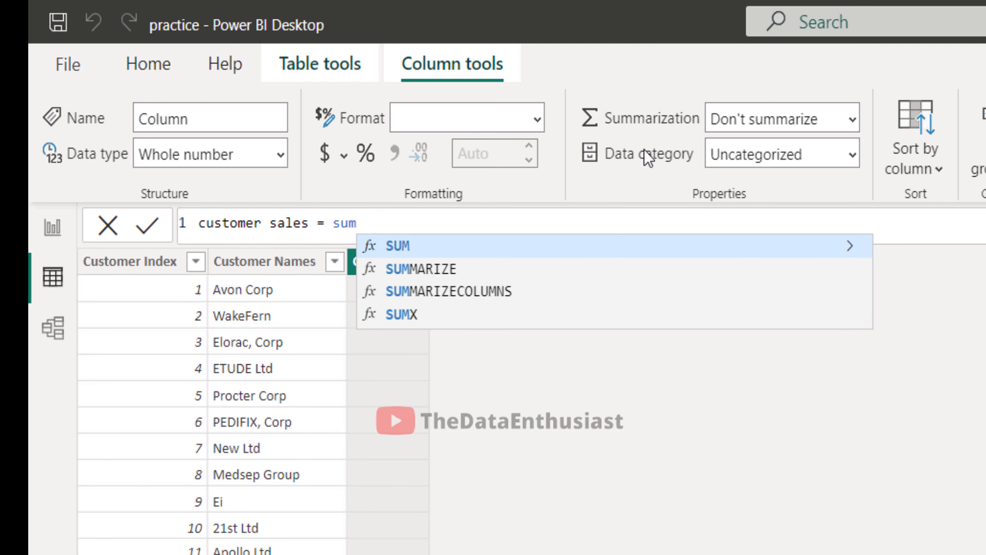
key(Tab)
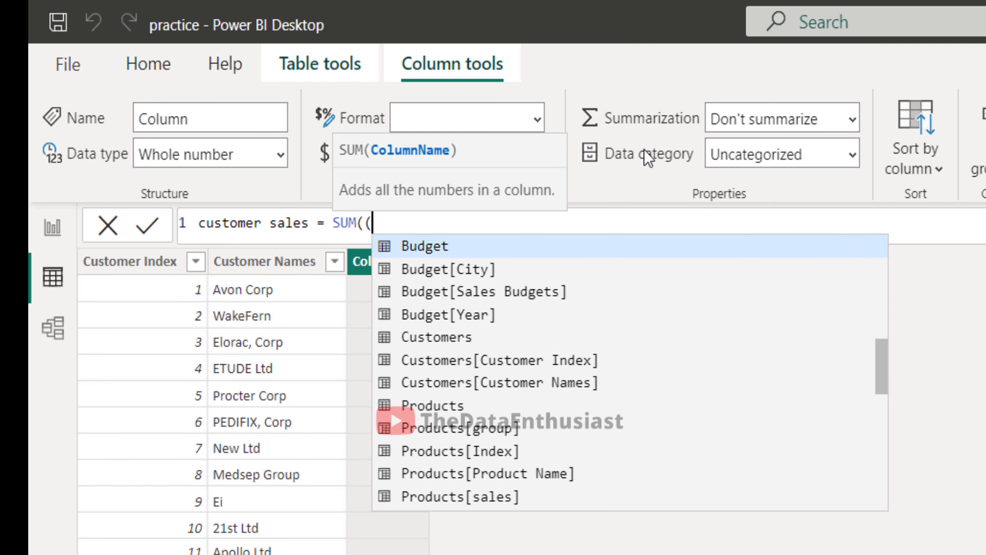
text(tota)
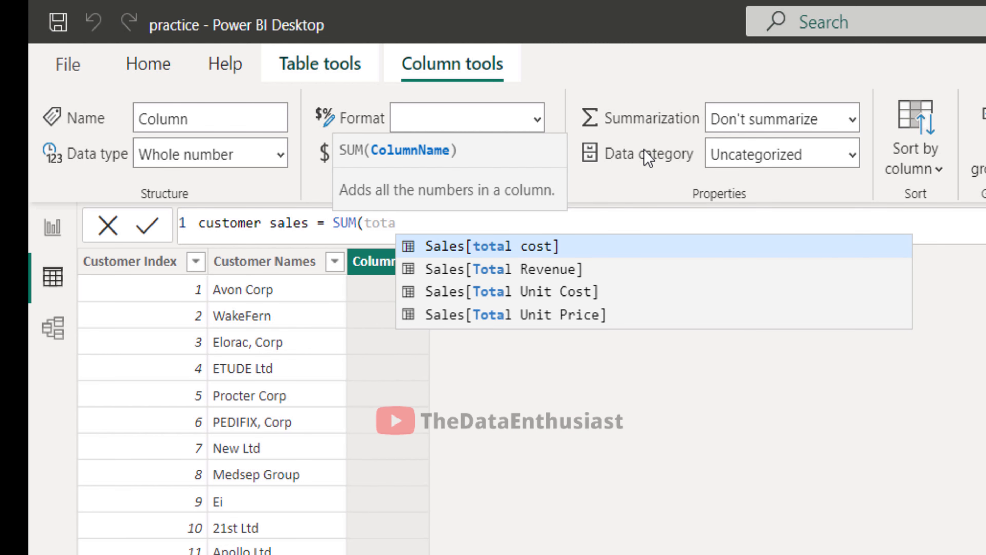
key(Down)
key(Tab)
text())
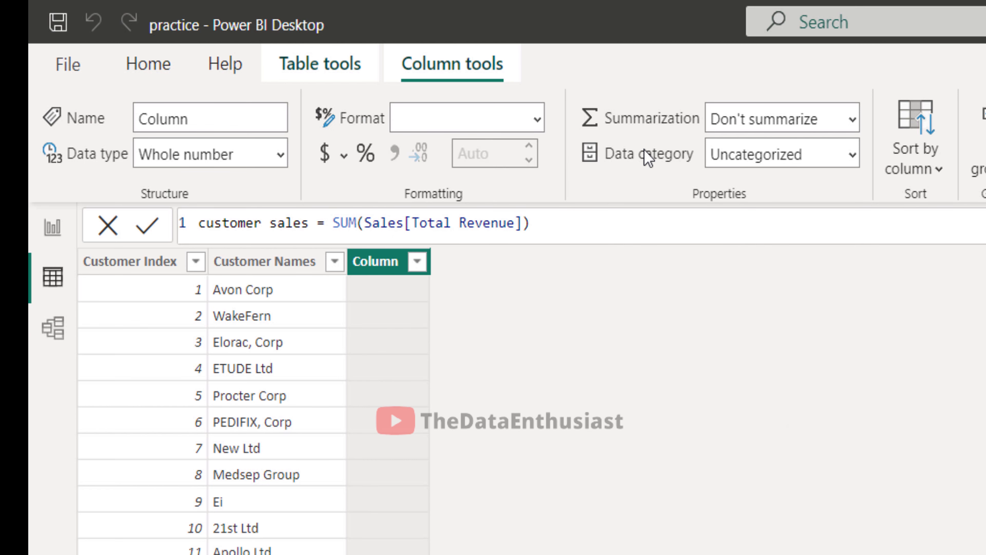
key(Return)
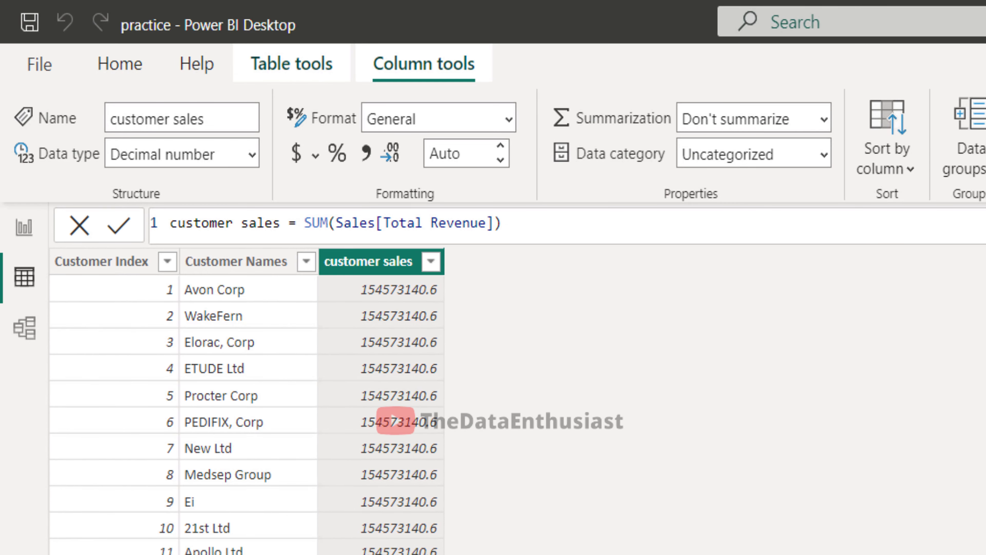
Wrap the customer sales formula in CALCULATE so it reads CALCULATE(SUM(Sales[Total Revenue]))
scroll(362, 478, down, 7)
scroll(365, 389, up, 7)
click(298, 223)
text(cac)
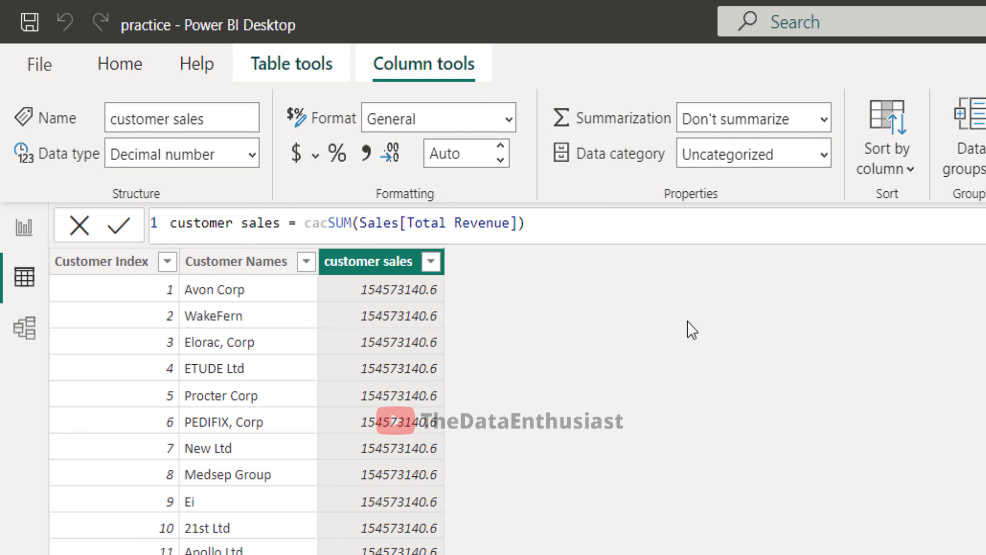
key(BackSpace)
key(Tab)
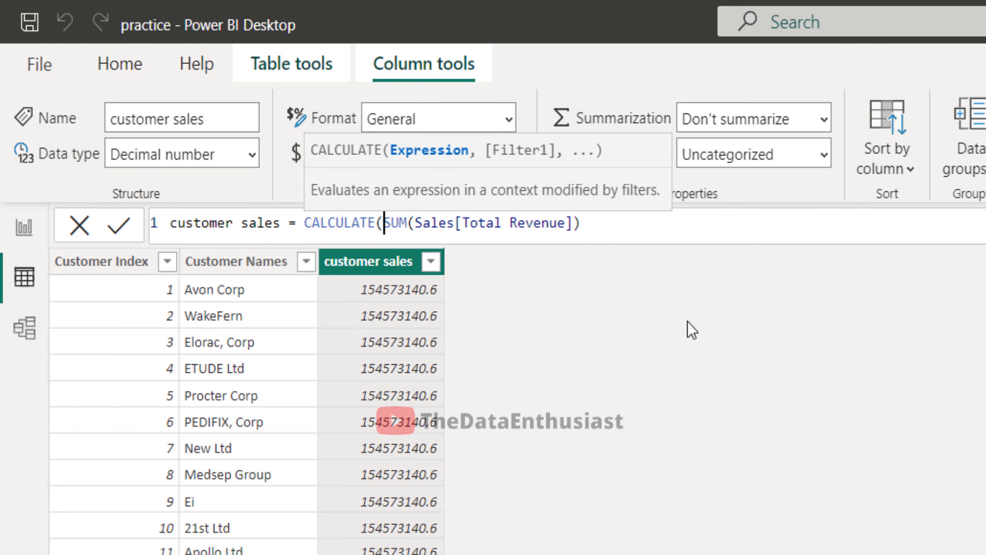
key(Right)
key(Right)
key(Right)
key(Right)
key(Right)
key(Right)
key(Right)
key(Right)
key(Right)
key(Right)
key(Right)
key(Right)
key(Right)
key(Right)
key(Right)
key(Right)
key(Right)
key(Right)
key(Right)
key(Right)
key(Right)
key(Right)
key(Right)
key(Right)
key(Right)
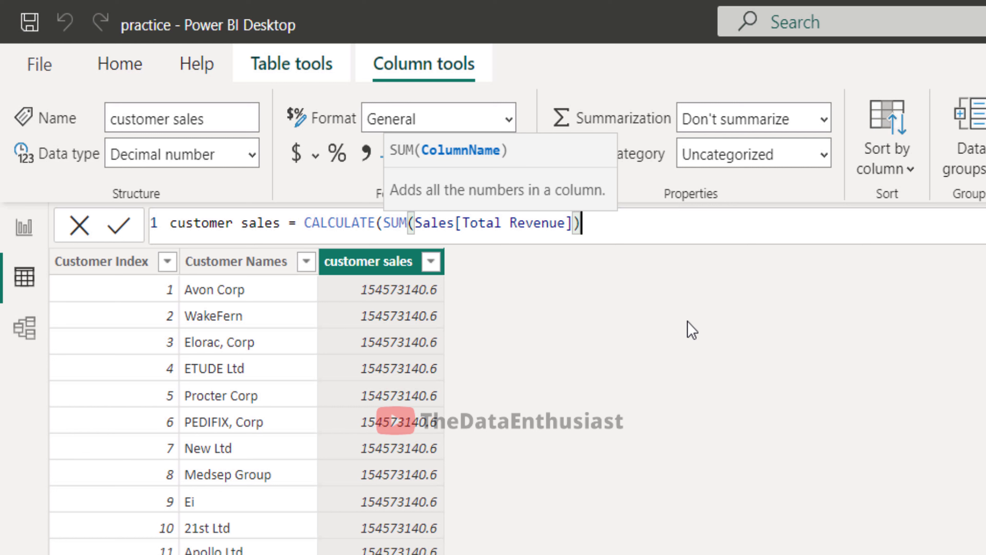
text())
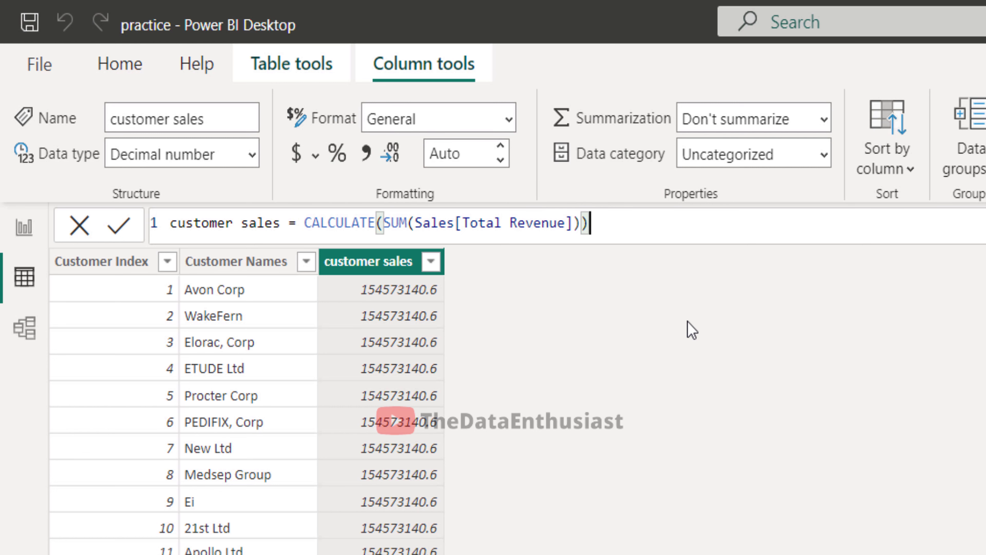
key(Return)
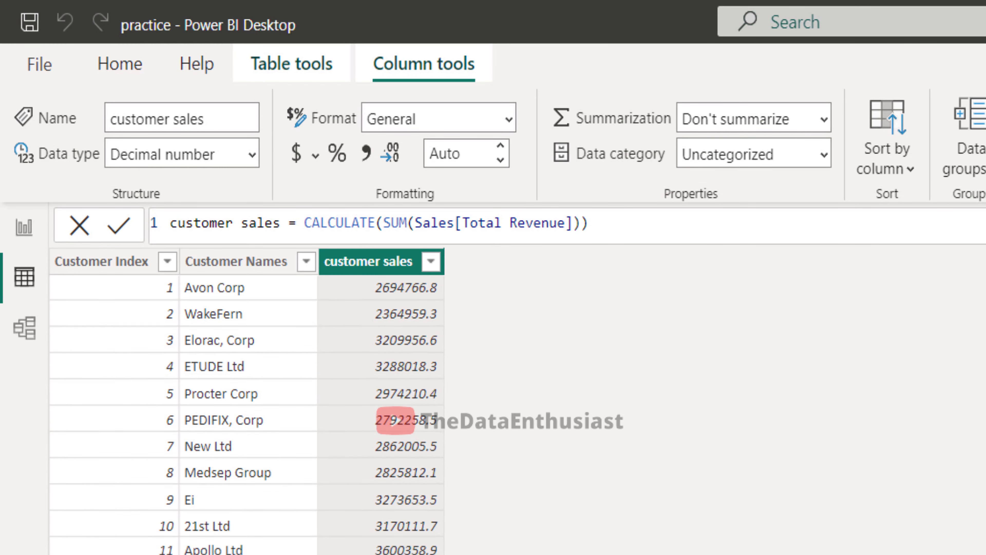
Replace the customer sales column's expression with a reference to the [Total sales] measure
scroll(246, 415, down, 5)
scroll(247, 414, up, 5)
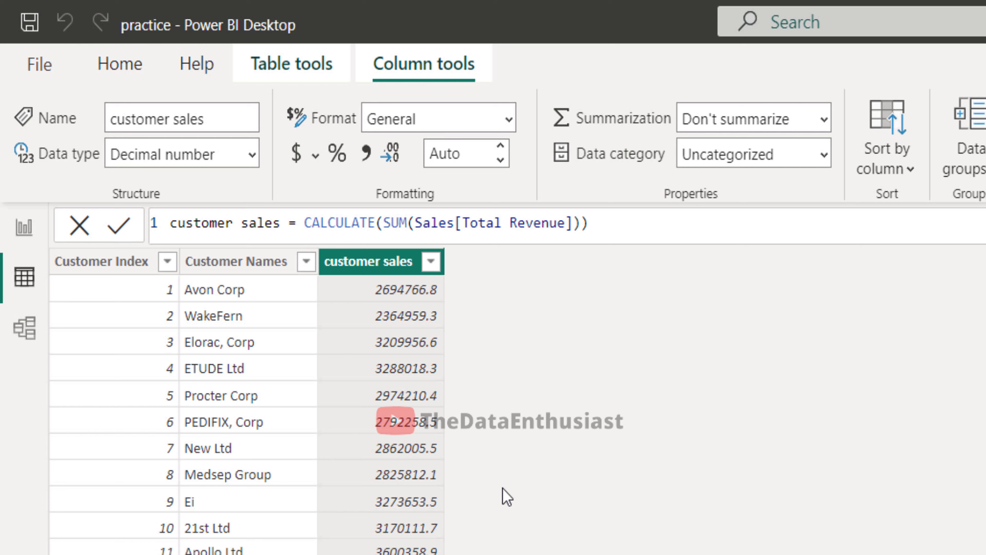
drag(591, 223, 305, 223)
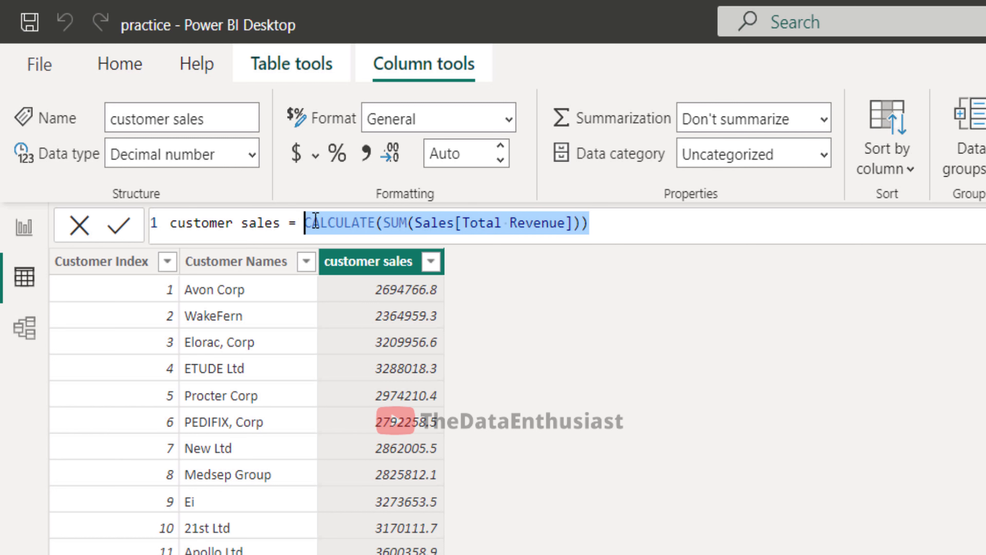
text(total)
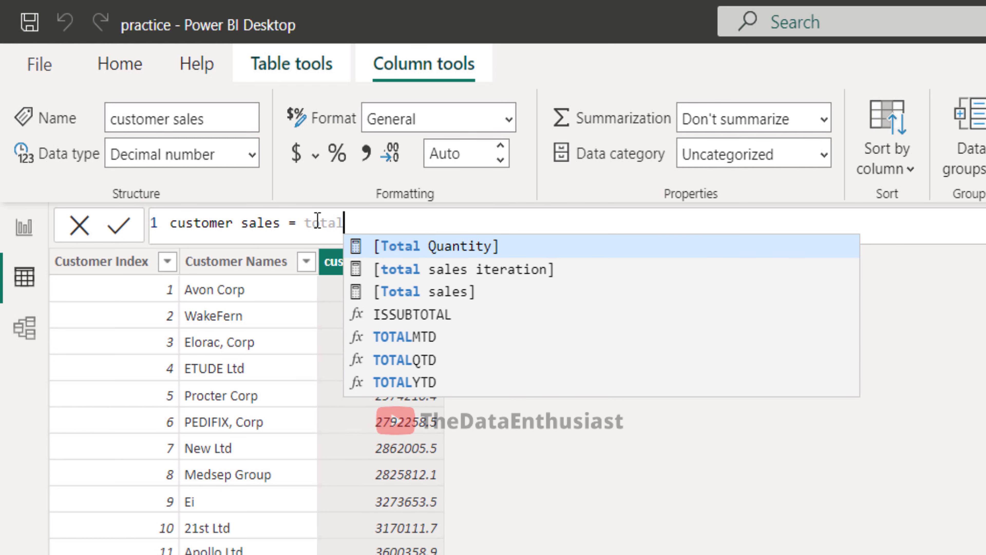
key(Down)
key(Down)
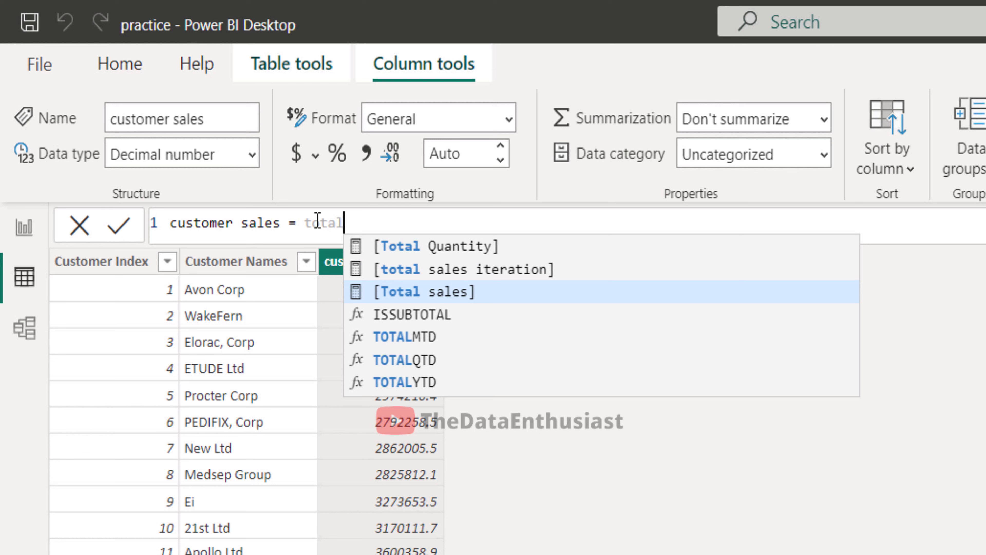
key(Tab)
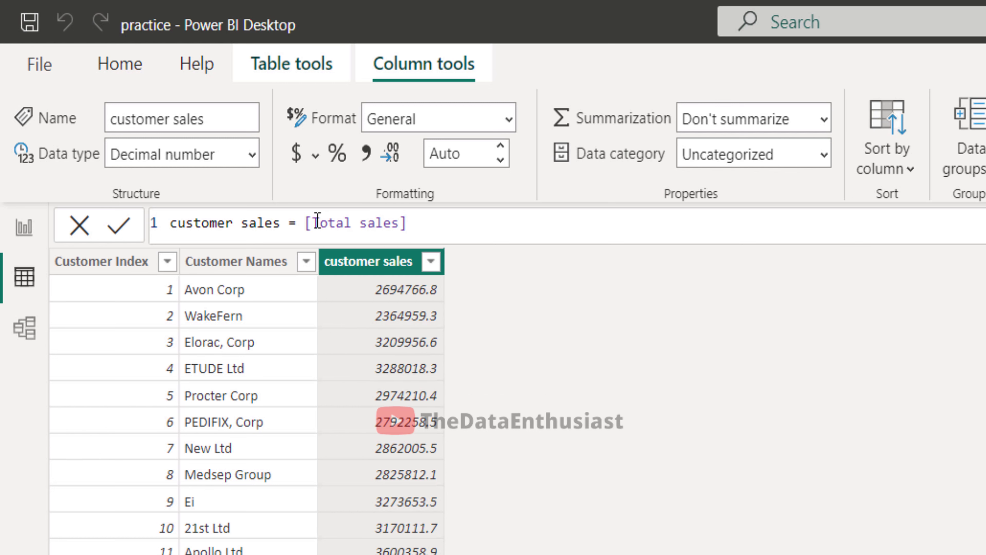
key(Return)
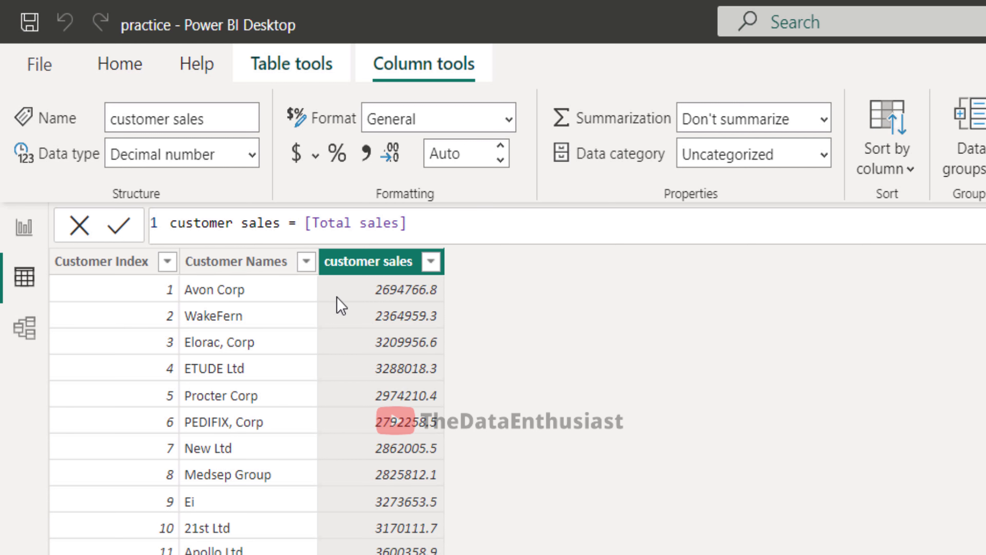